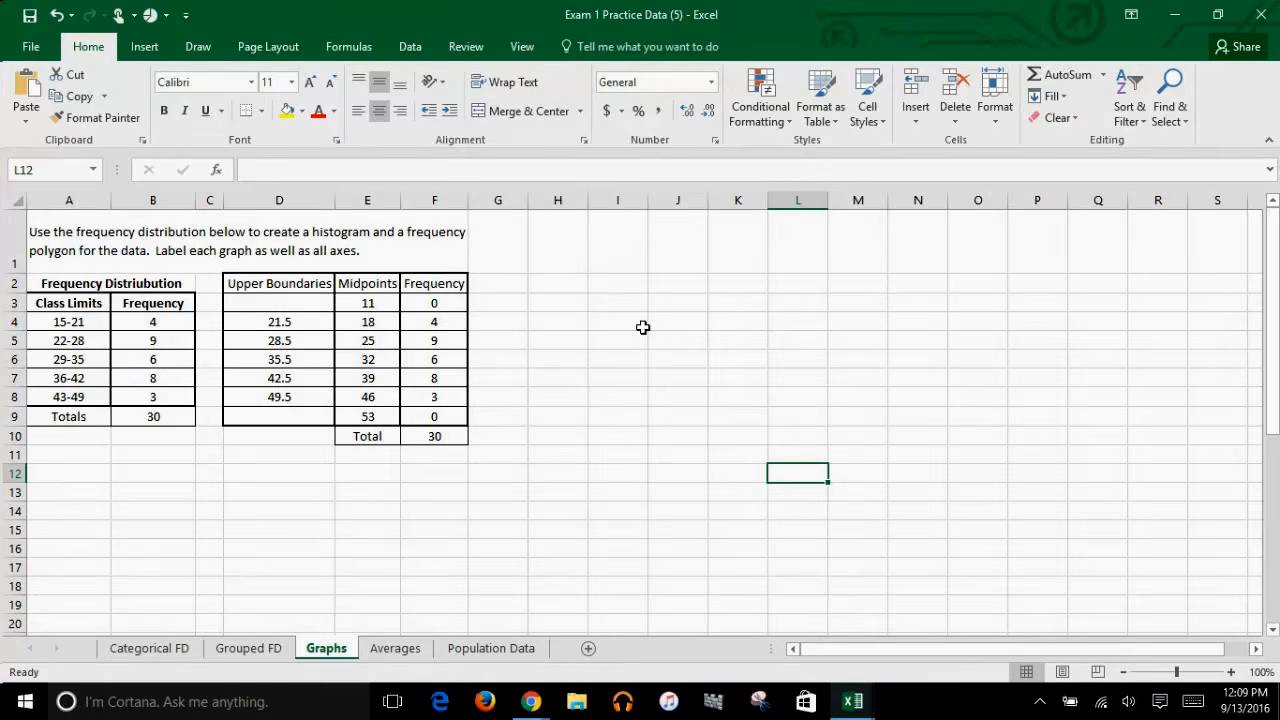
# Step: Insert a basic 2-D line chart from the frequencies in F3:F9 and place it beside the data, clear of the table
pyautogui.moveTo(449, 303); pyautogui.dragTo(443, 414)
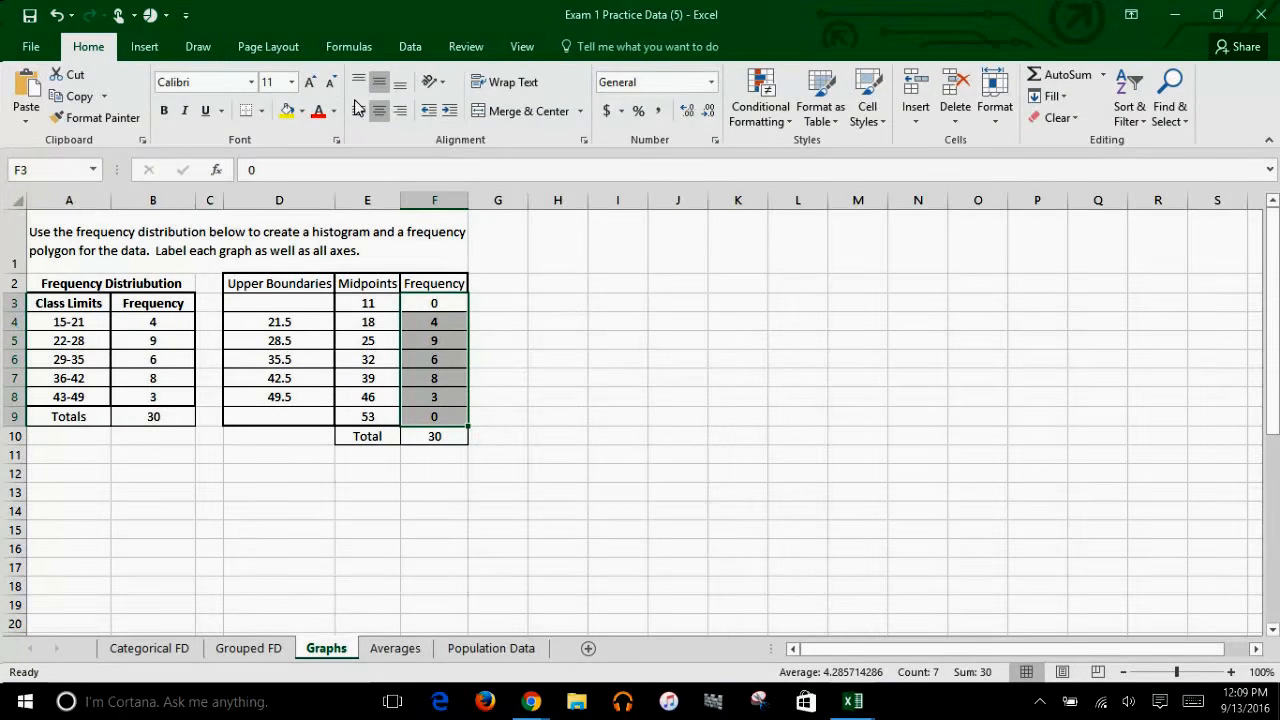
pyautogui.click(145, 47)
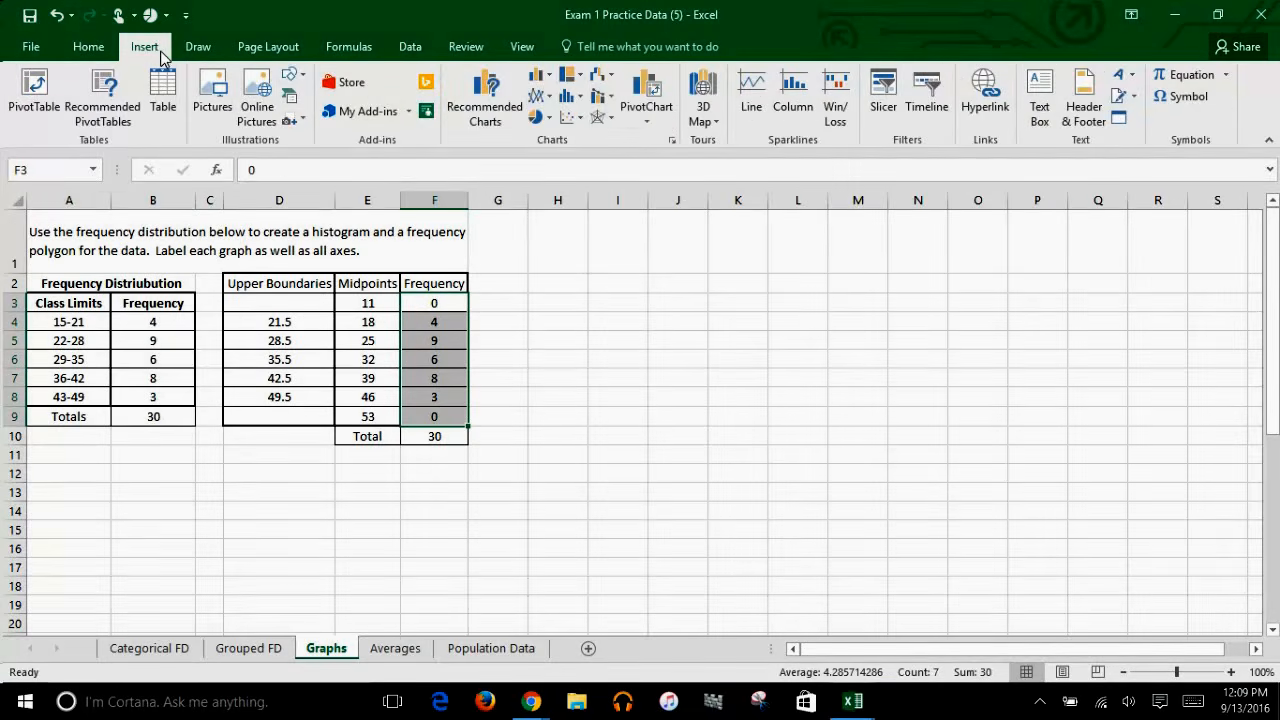
pyautogui.click(540, 96)
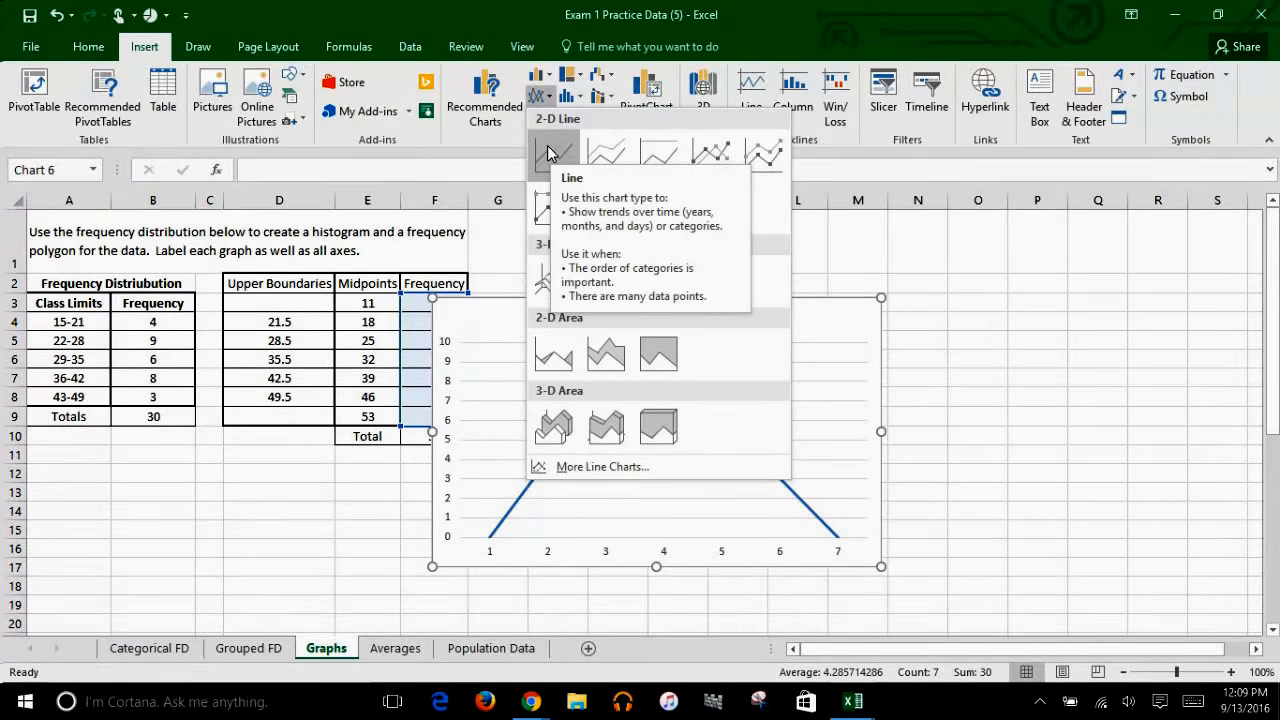
pyautogui.click(548, 150)
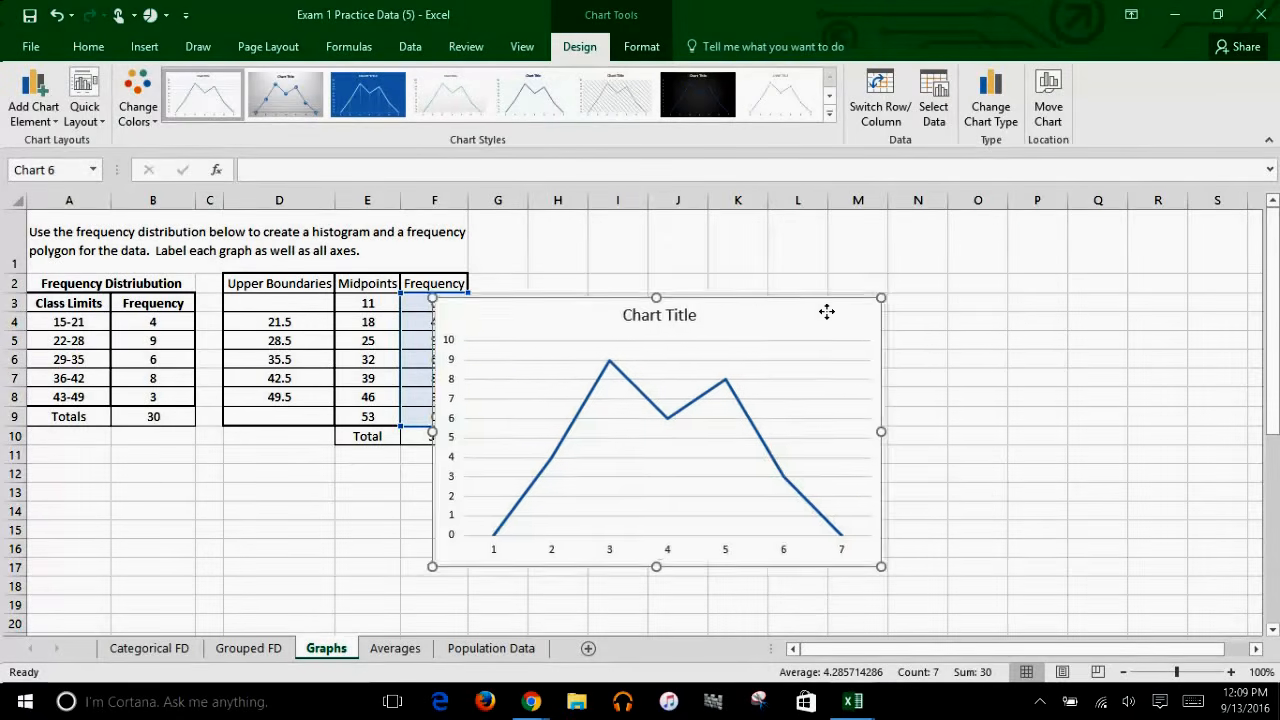
pyautogui.moveTo(824, 311); pyautogui.dragTo(921, 252)
# Step: Set the chart title to "Frequency Polygon"
pyautogui.click(782, 252)
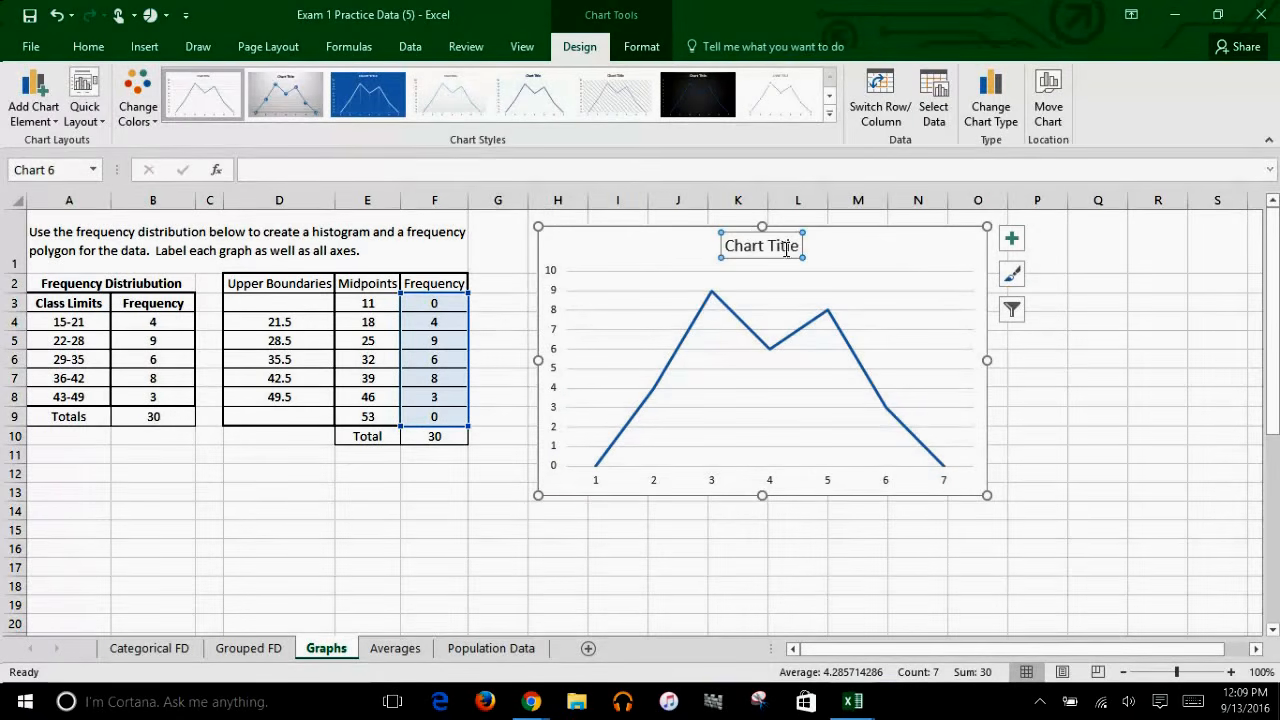
pyautogui.click(600, 173)
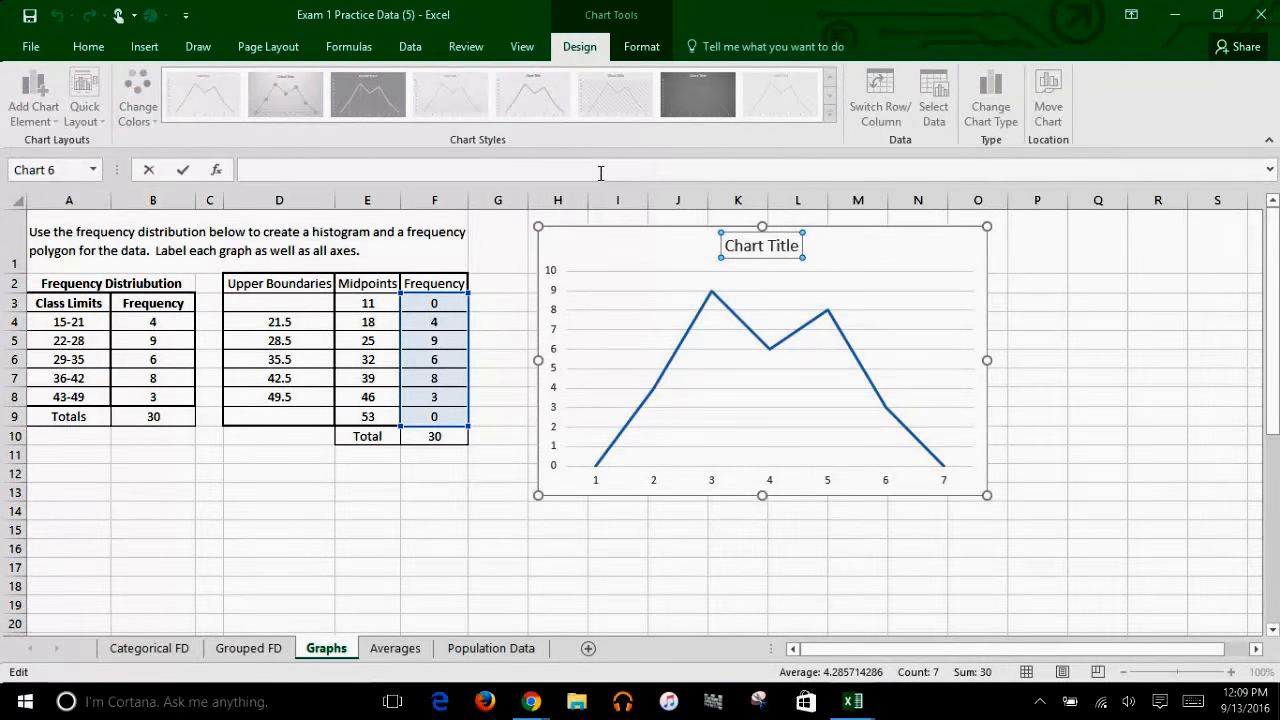
pyautogui.write('Frequency')
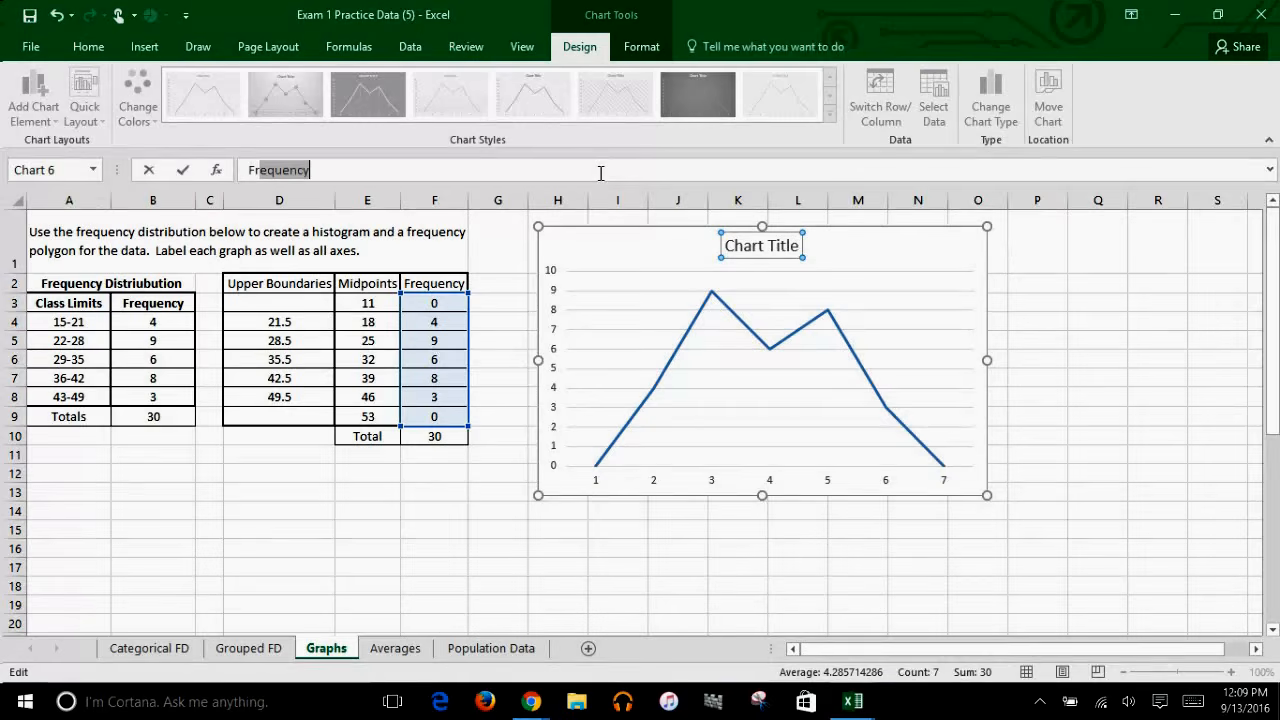
pyautogui.write(' Pol')
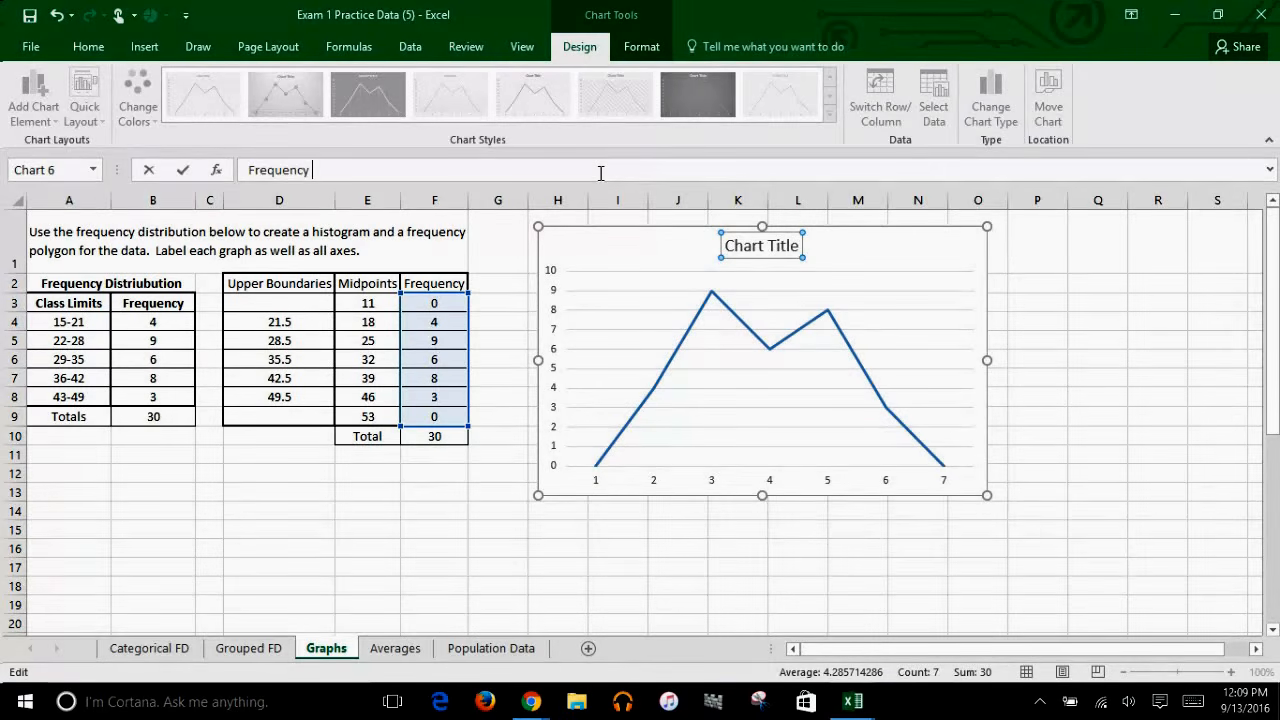
pyautogui.write('ygon')
pyautogui.press('Return')
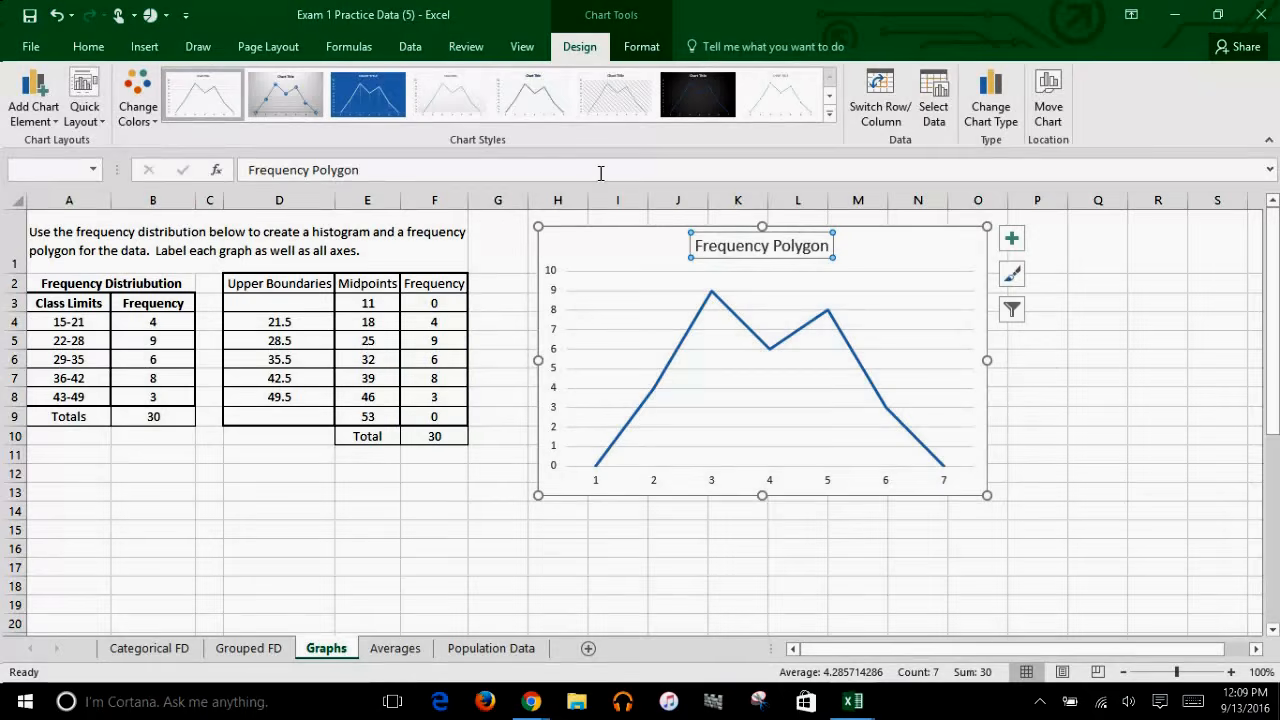
# Step: Shift the chart slightly closer to the frequency table and close the chart area formatting options
pyautogui.doubleClick(897, 248)
pyautogui.moveTo(799, 399); pyautogui.dragTo(762, 394)
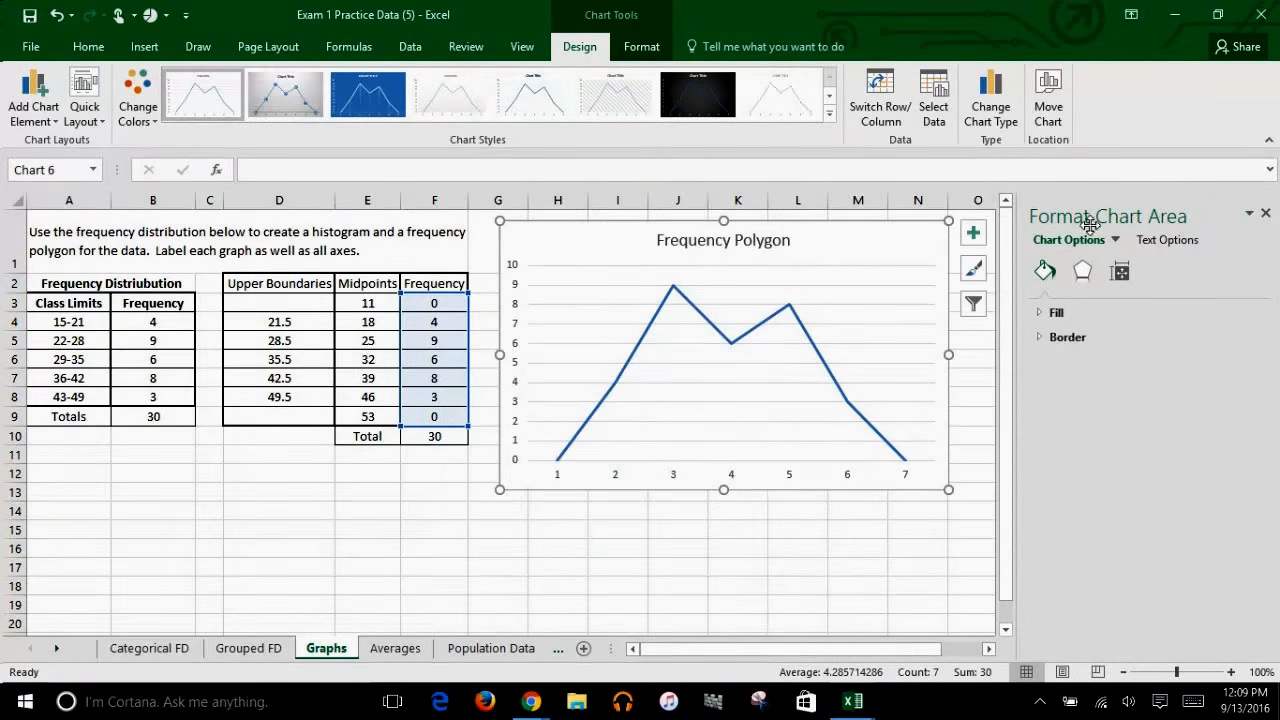
pyautogui.click(1265, 213)
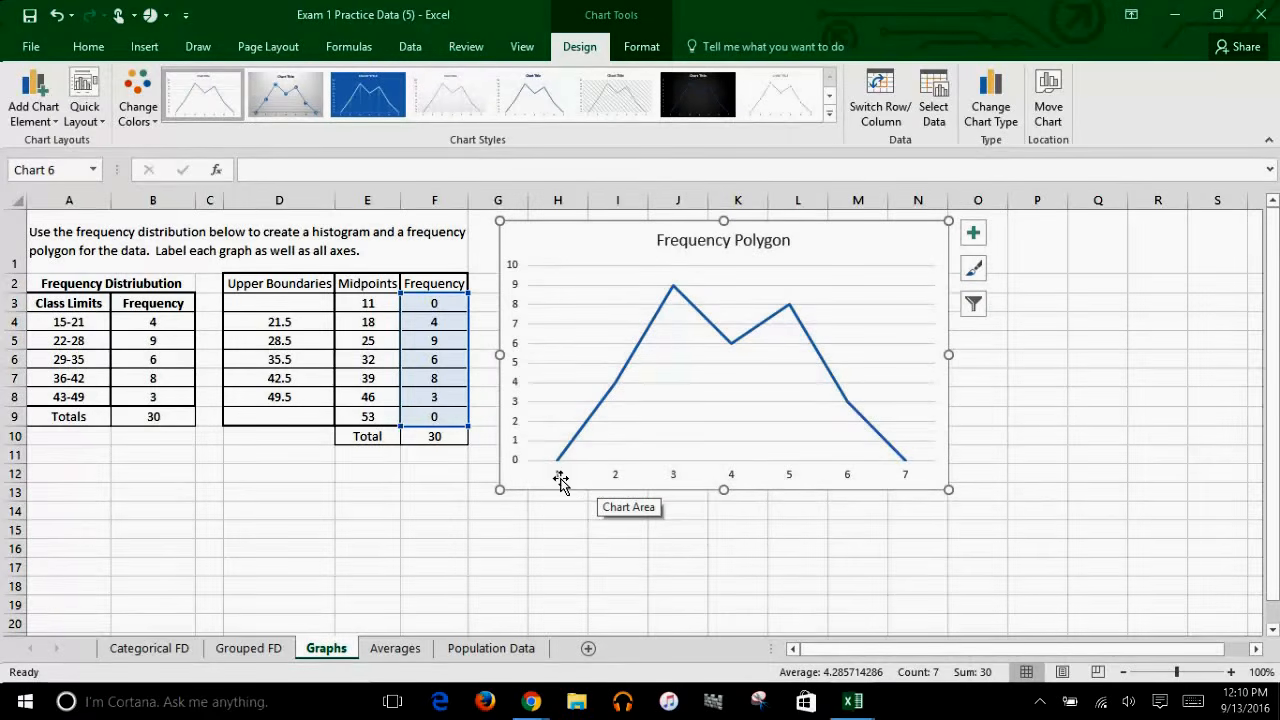
# Step: Set the chart's horizontal axis labels to the midpoints in E3:E9 and apply the data source change
pyautogui.rightClick(671, 480)
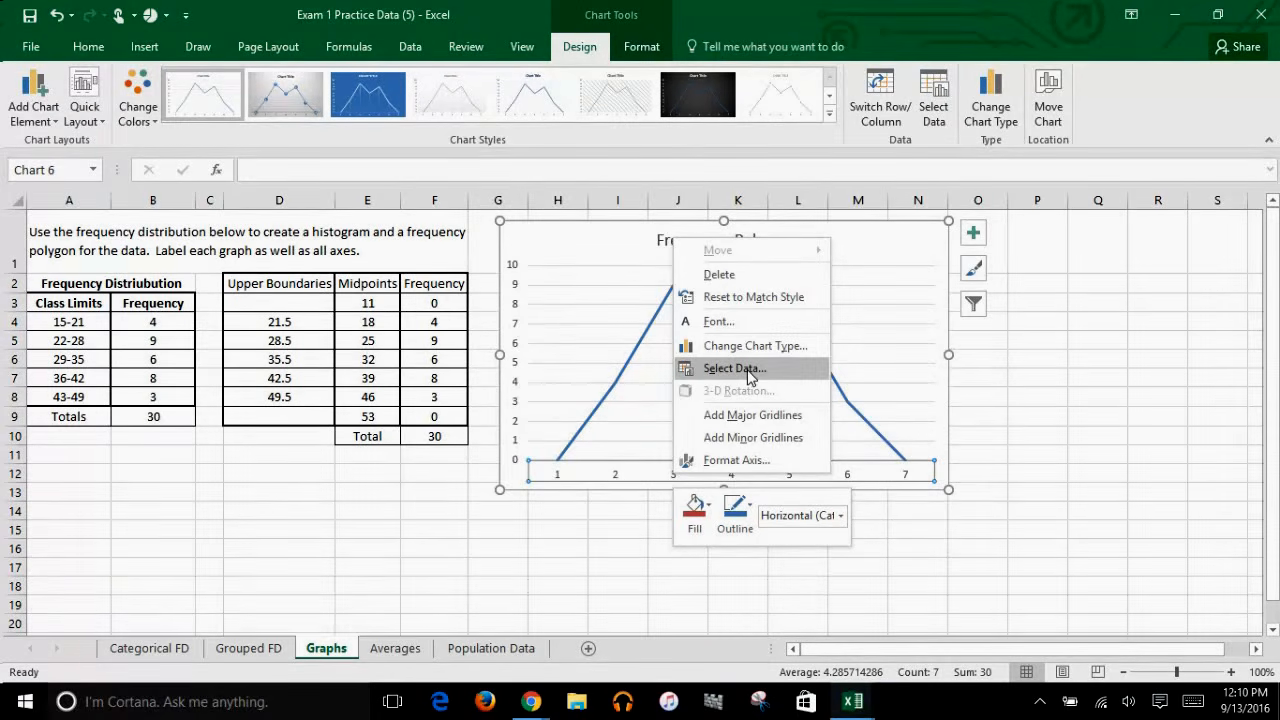
pyautogui.click(735, 369)
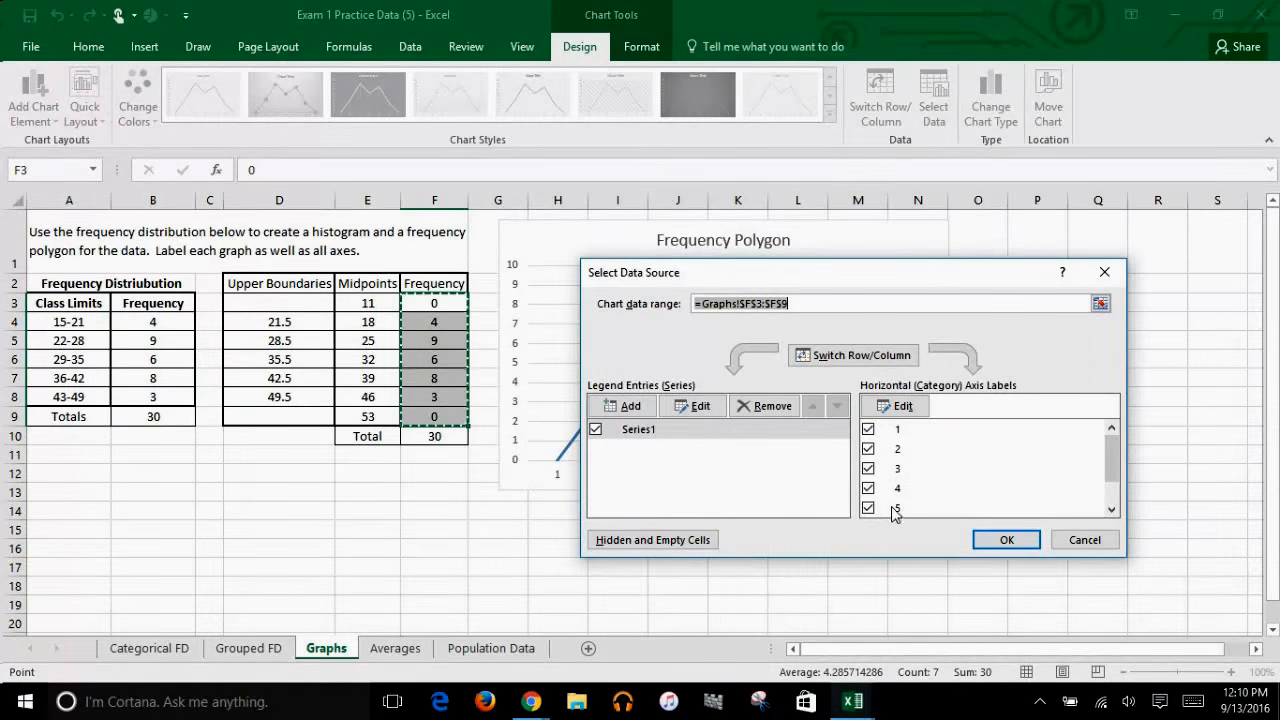
pyautogui.moveTo(1110, 465)
pyautogui.mouseDown()
pyautogui.moveTo(1110, 488)
pyautogui.moveTo(1108, 447)
pyautogui.mouseUp()
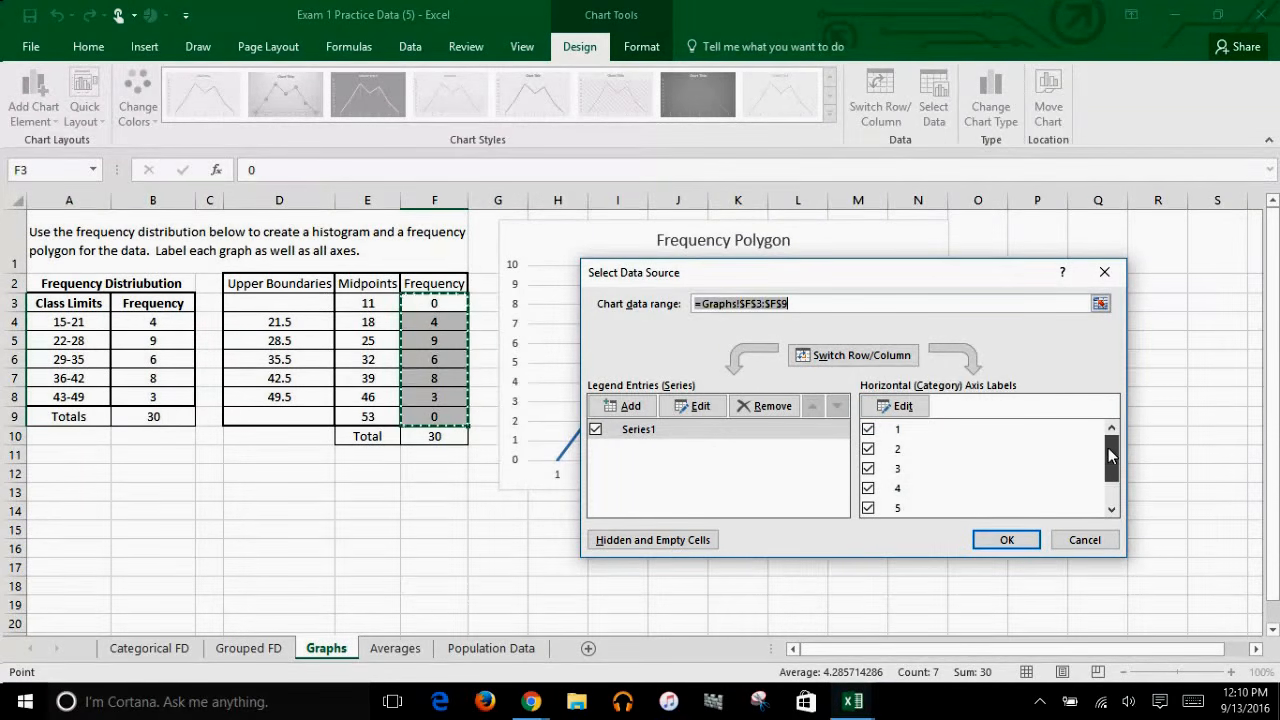
pyautogui.click(903, 408)
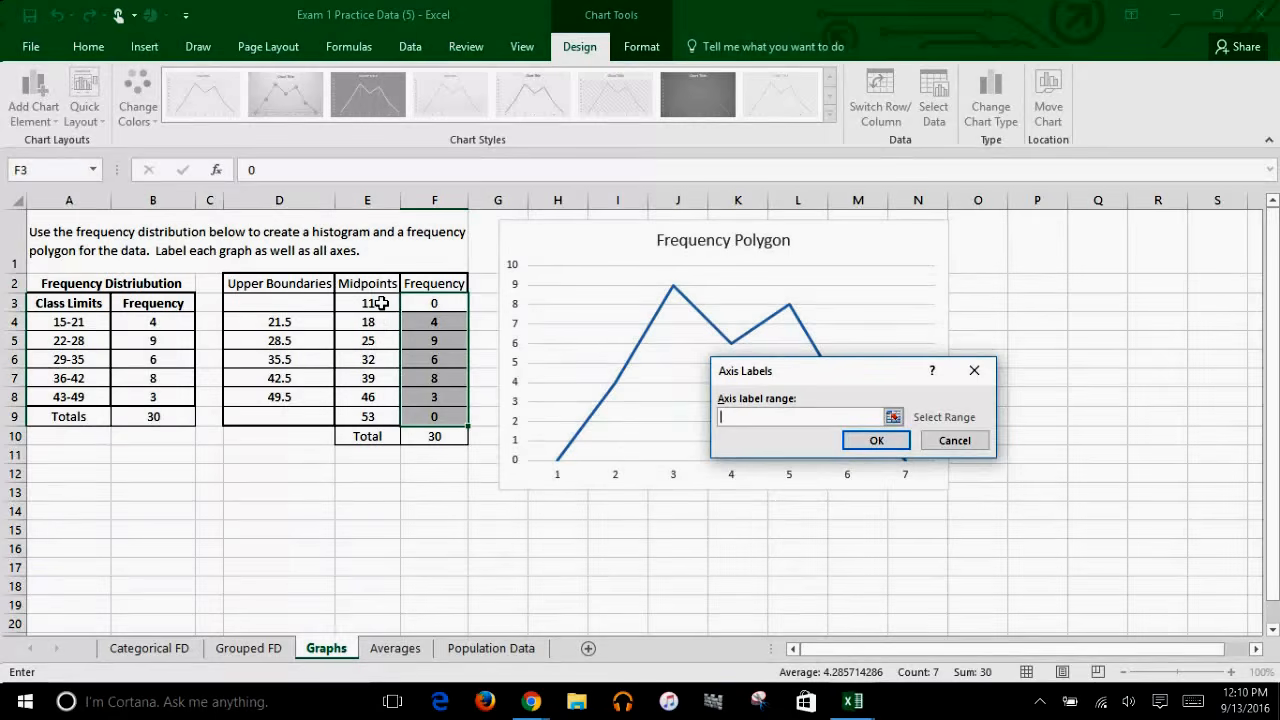
pyautogui.moveTo(381, 303); pyautogui.dragTo(366, 412)
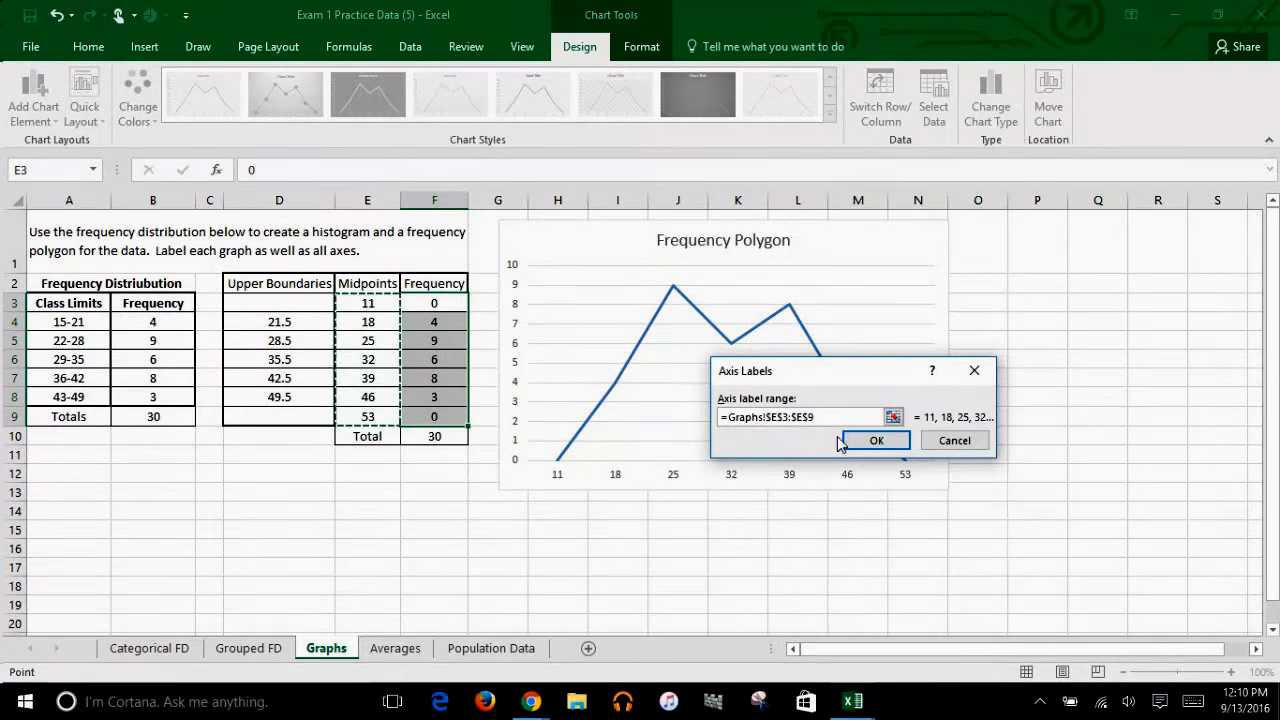
pyautogui.click(878, 444)
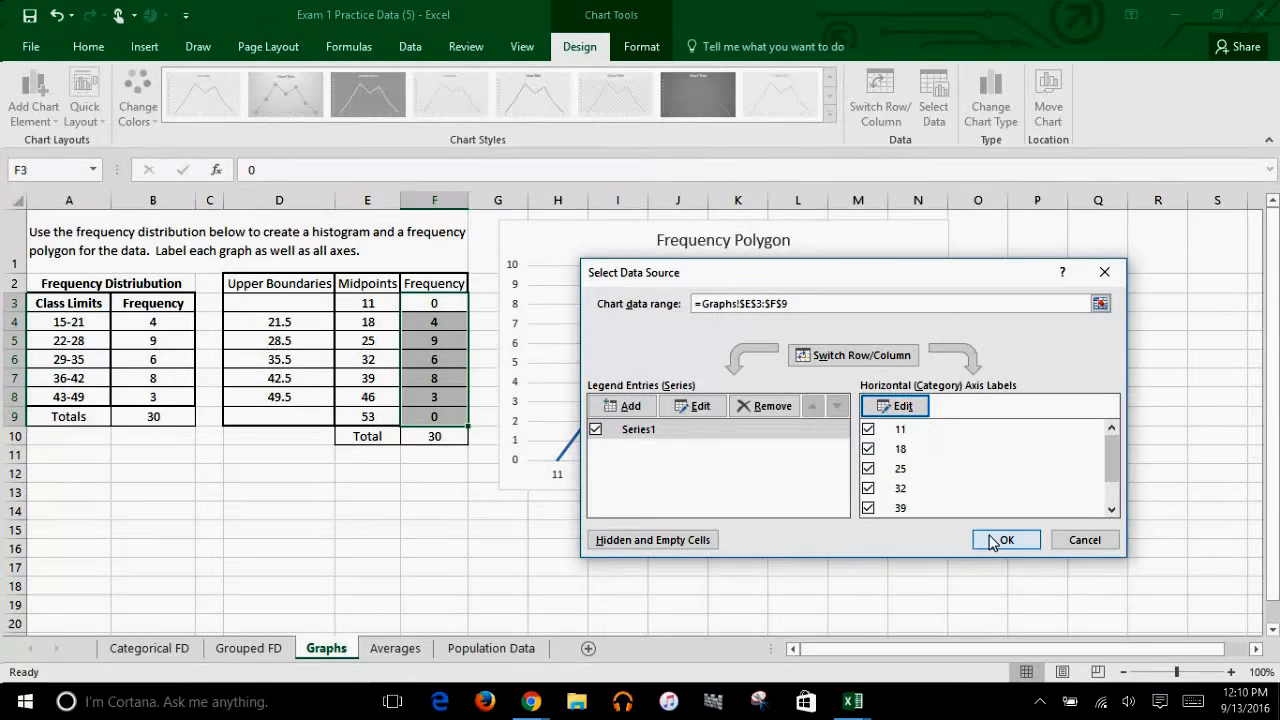
pyautogui.click(997, 541)
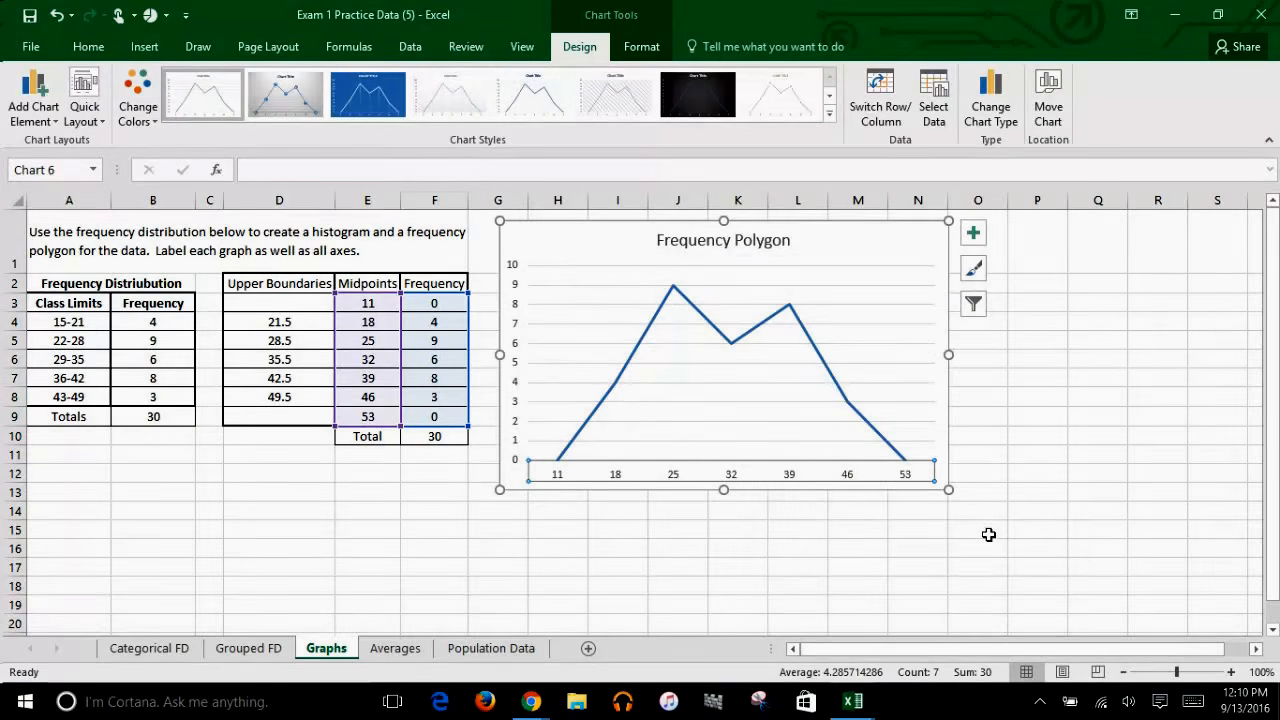
pyautogui.click(916, 242)
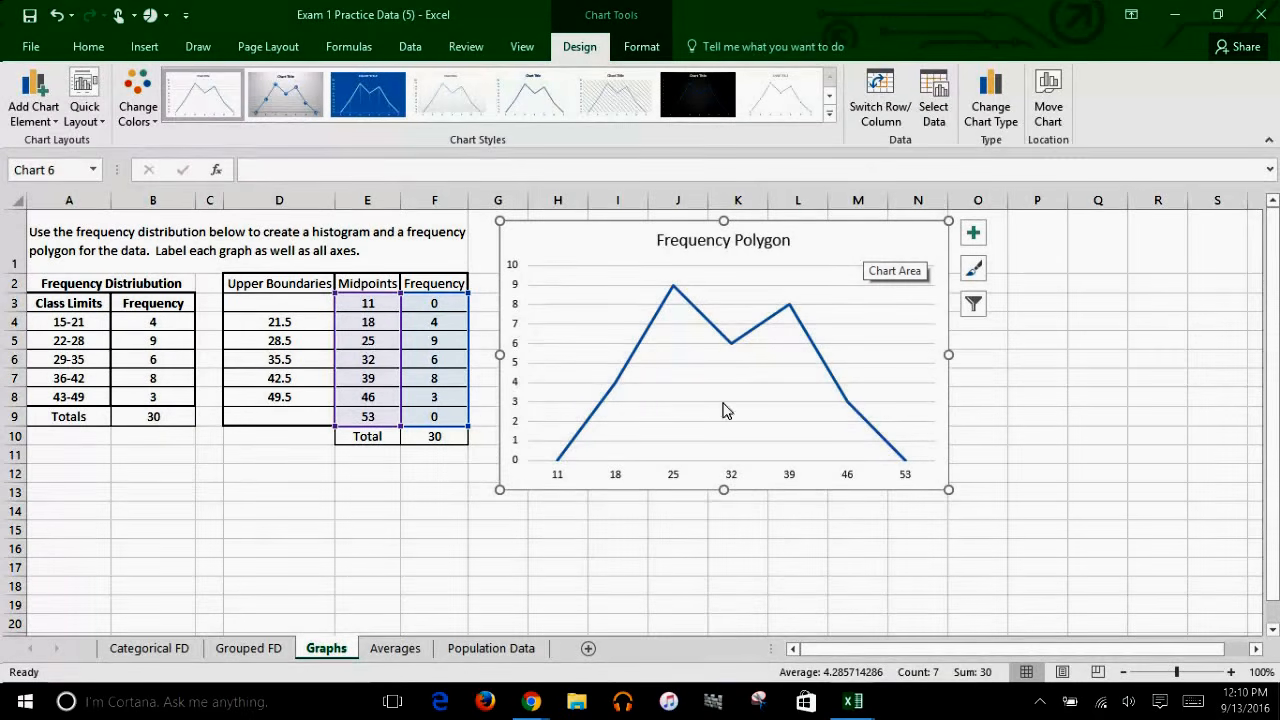
pyautogui.click(654, 263)
pyautogui.moveTo(654, 263); pyautogui.dragTo(668, 226)
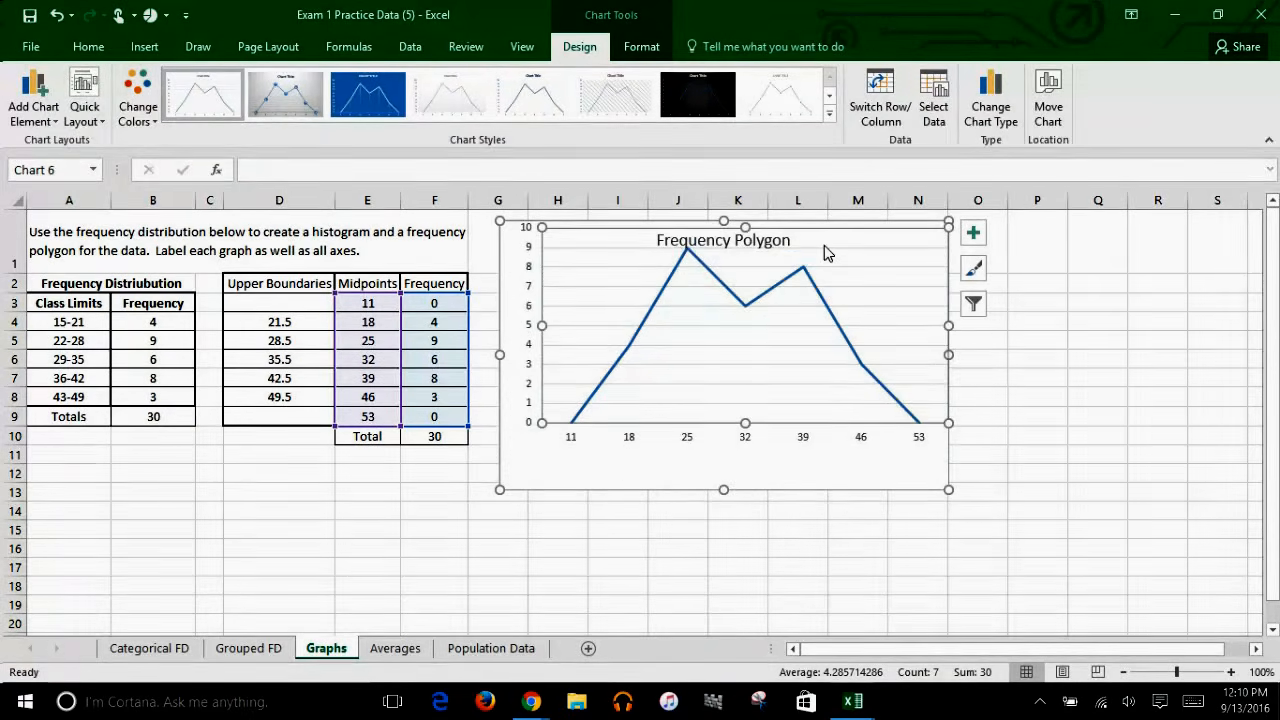
pyautogui.click(56, 15)
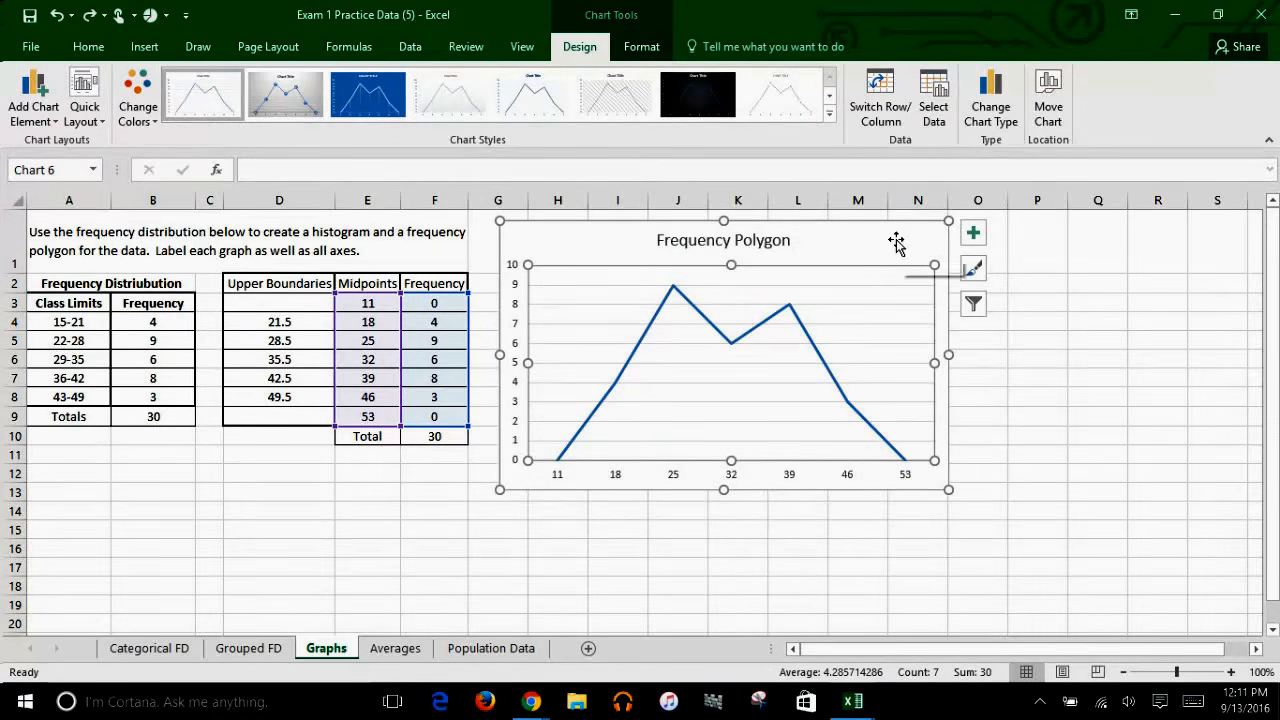
# Step: Add axis titles to the chart and set the vertical axis title to "Frequency"
pyautogui.click(973, 237)
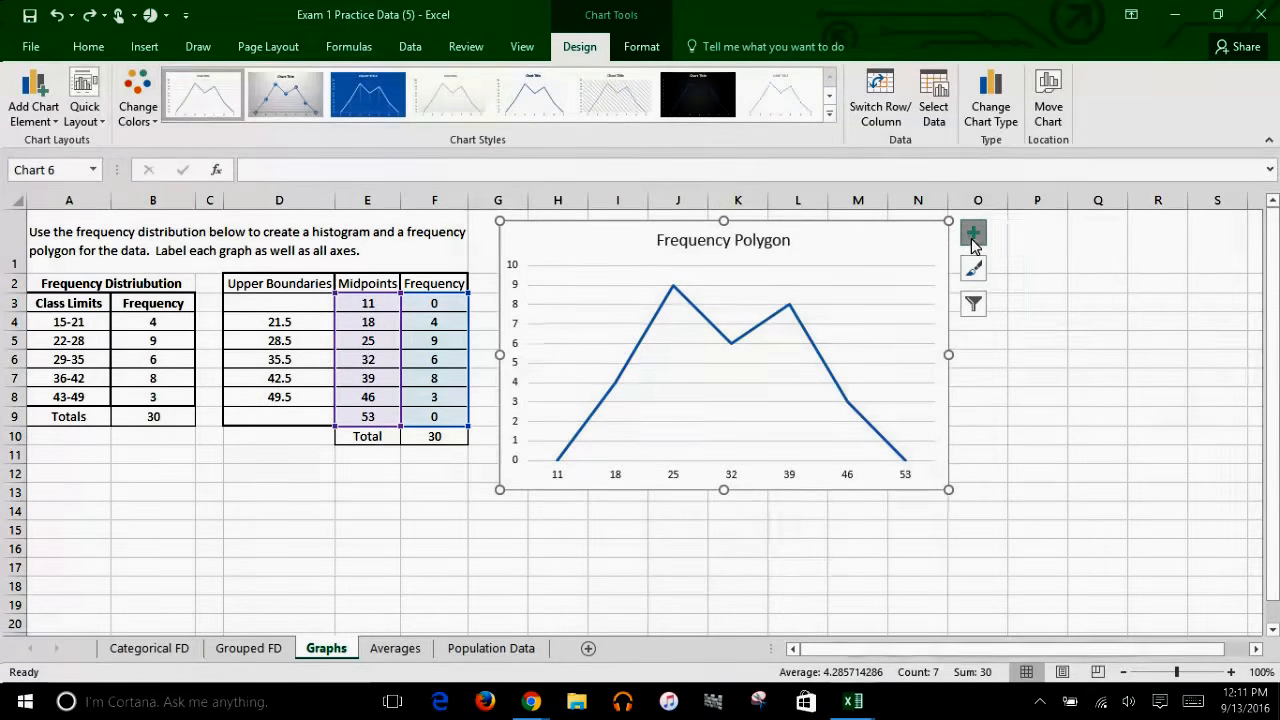
pyautogui.click(1018, 268)
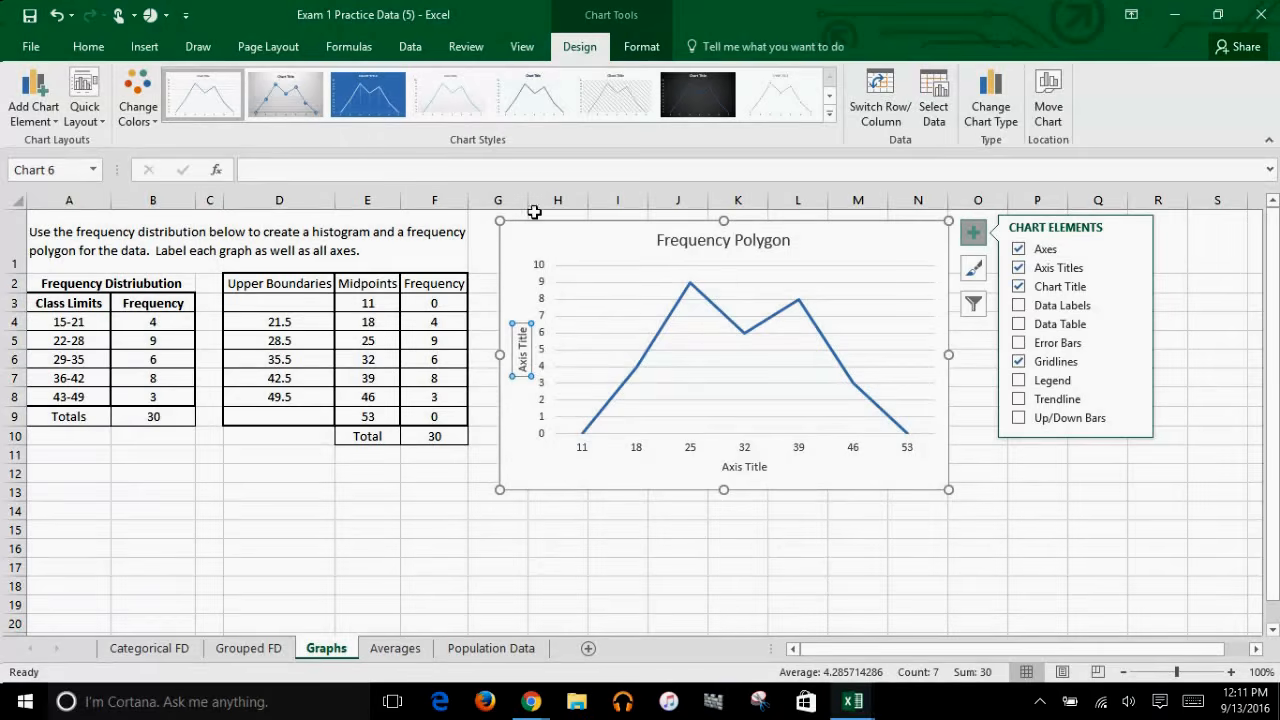
pyautogui.click(509, 169)
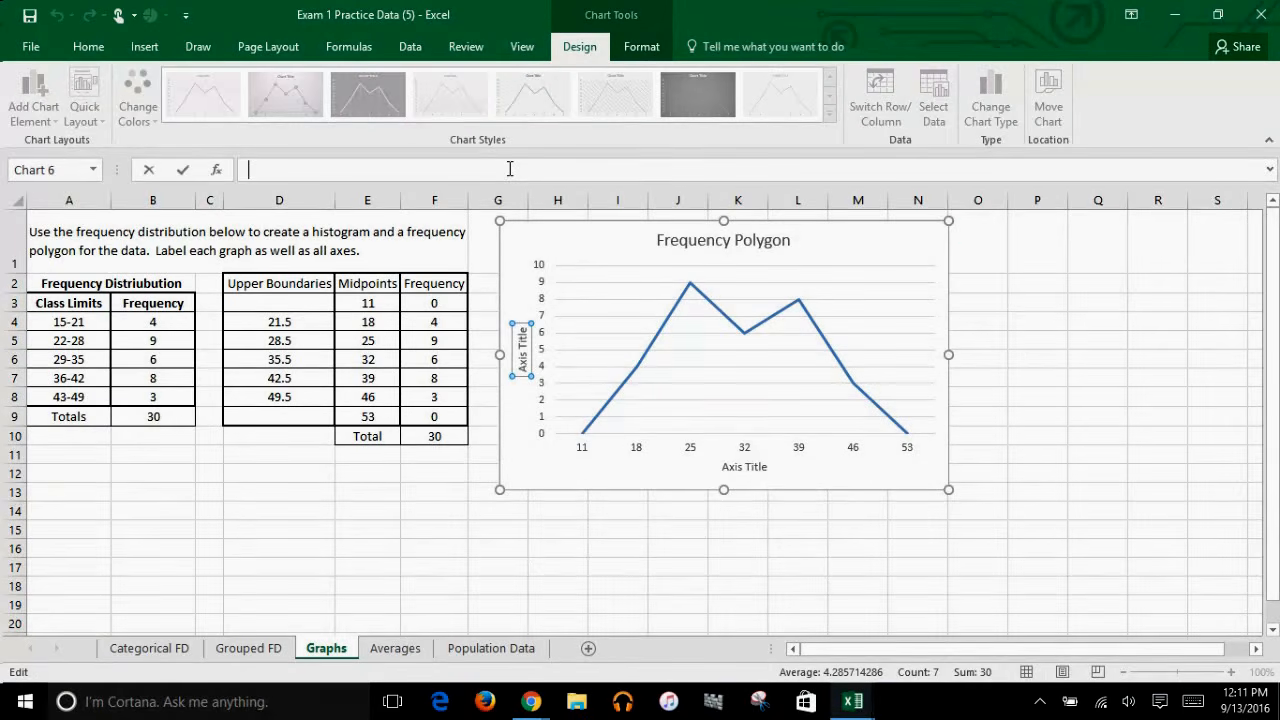
pyautogui.write('Frequency')
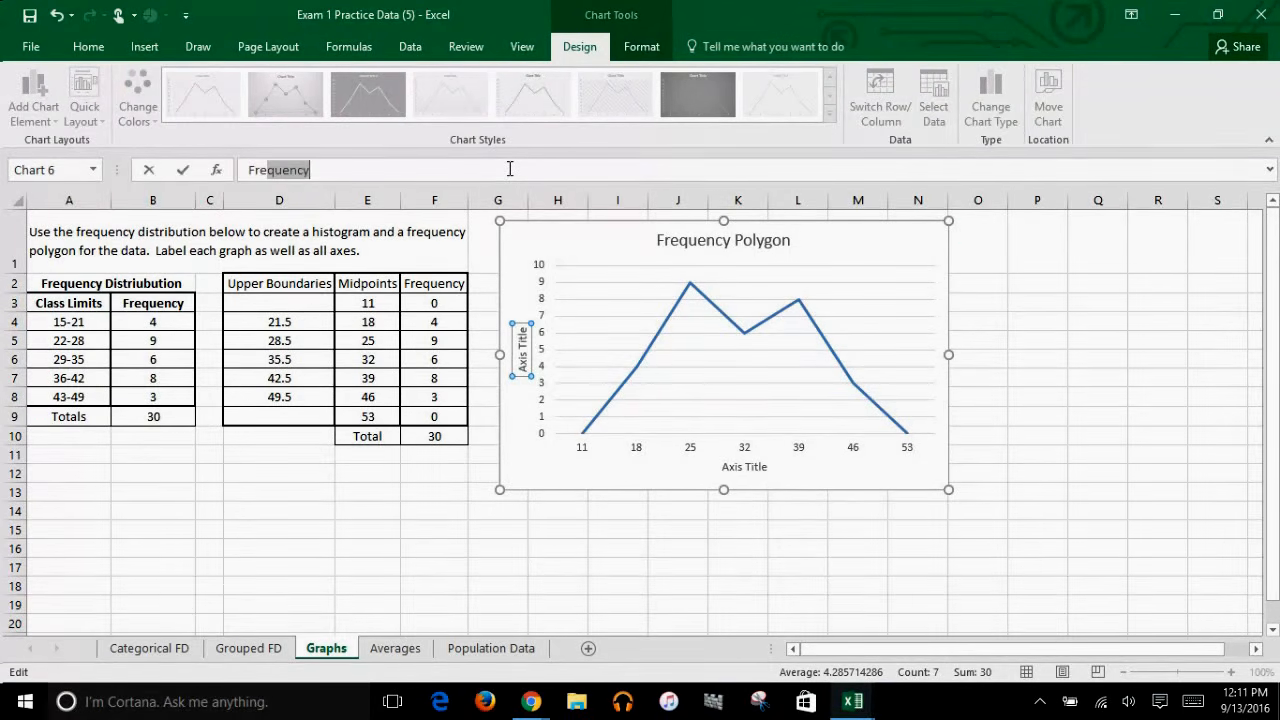
pyautogui.press('Return')
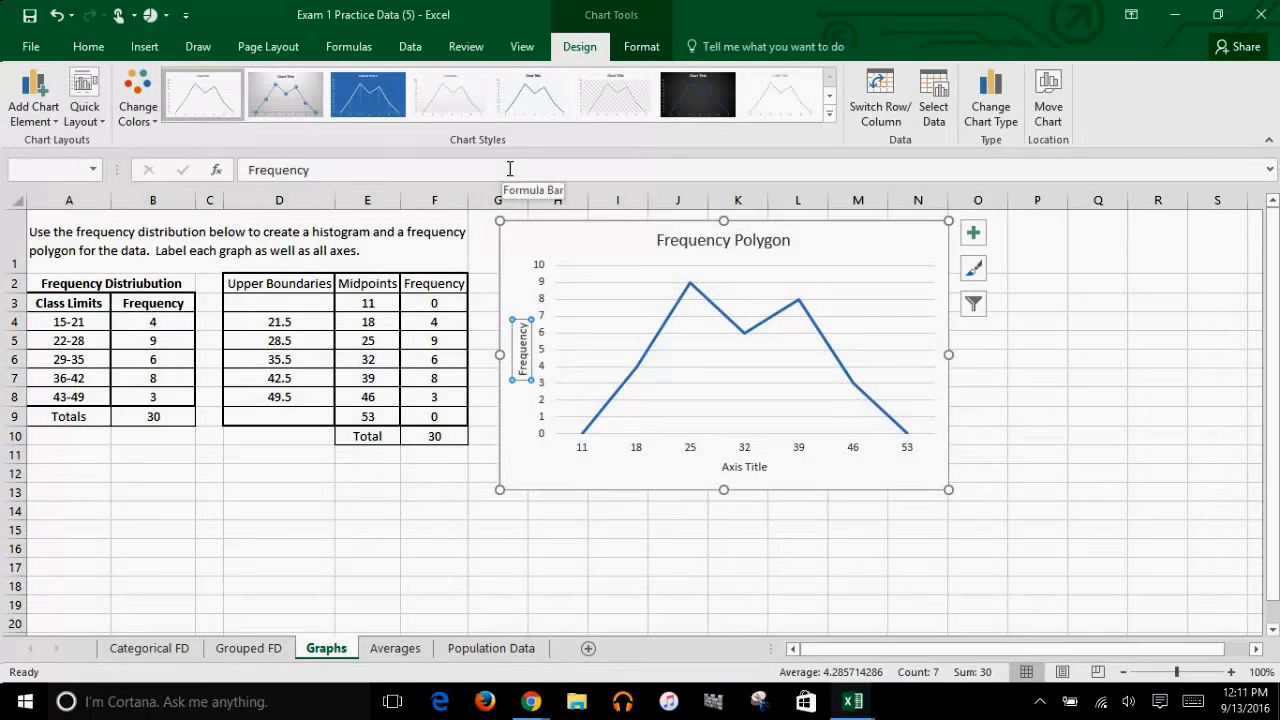
# Step: Set the chart's horizontal axis title to "Midpoints" and deselect the chart
pyautogui.click(738, 472)
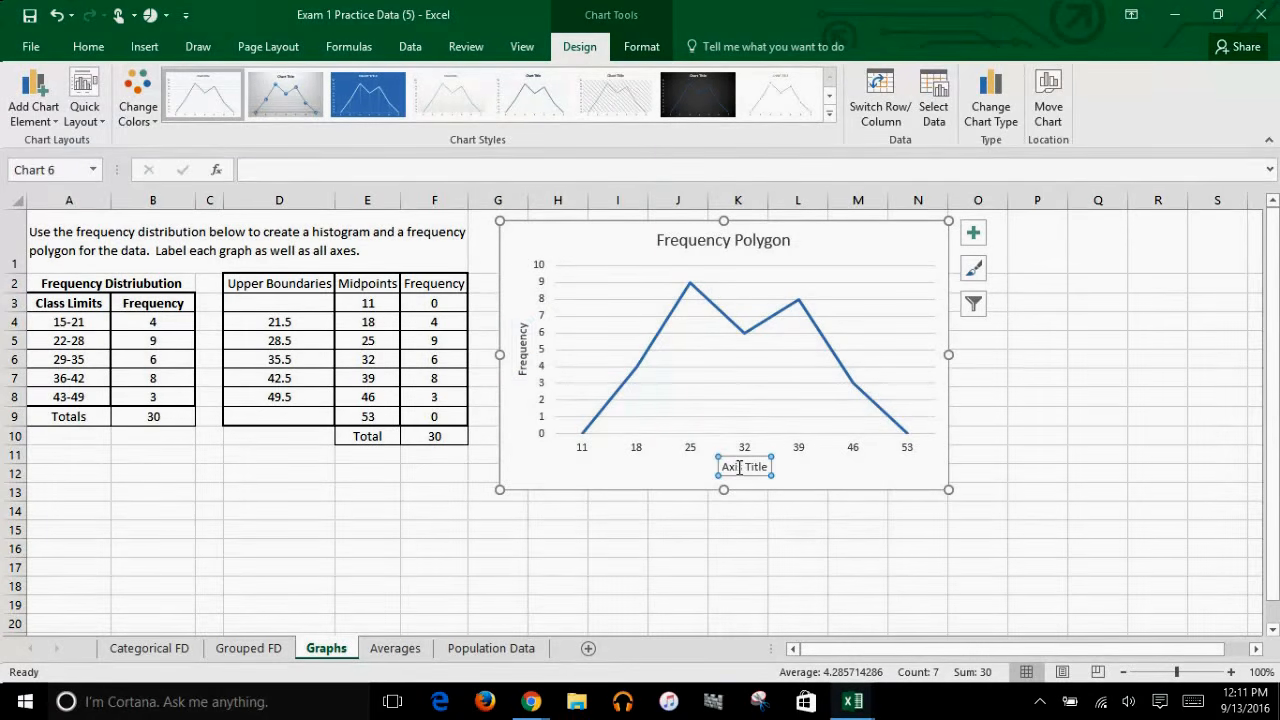
pyautogui.click(548, 167)
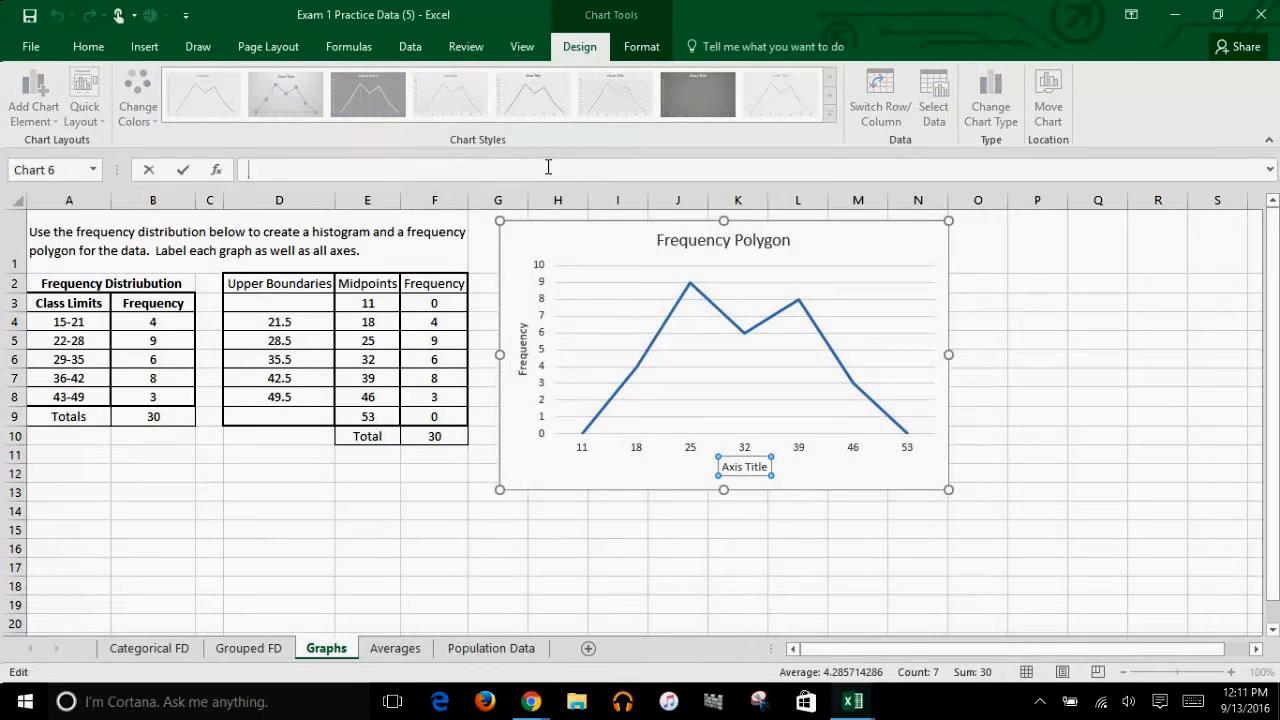
pyautogui.write('Midpoints')
pyautogui.press('Return')
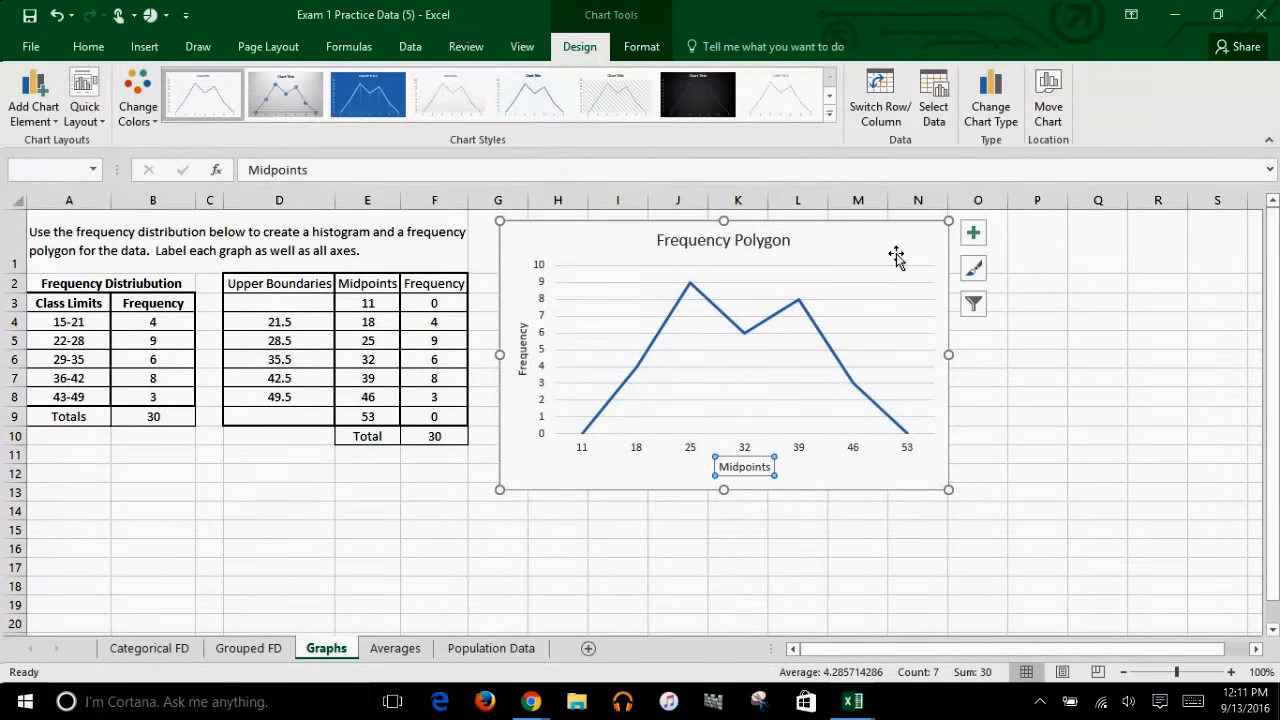
pyautogui.click(880, 250)
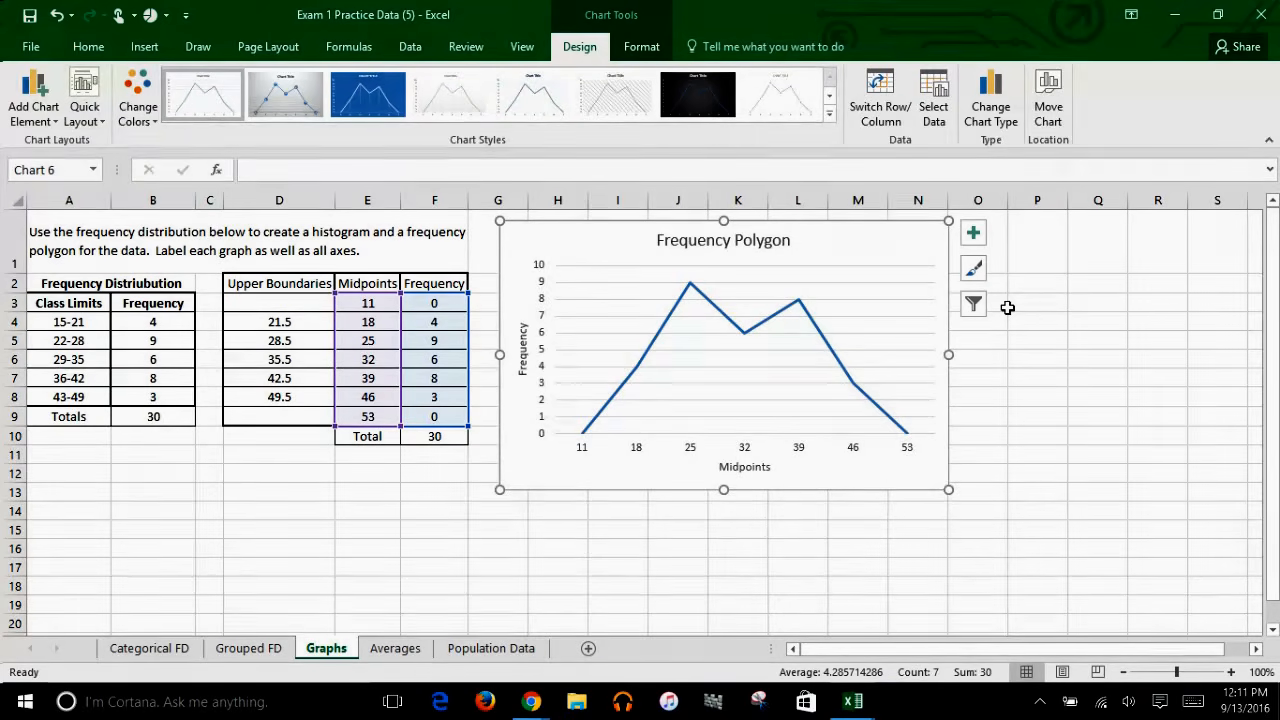
pyautogui.click(1050, 301)
pyautogui.moveTo(1270, 310); pyautogui.dragTo(1265, 367)
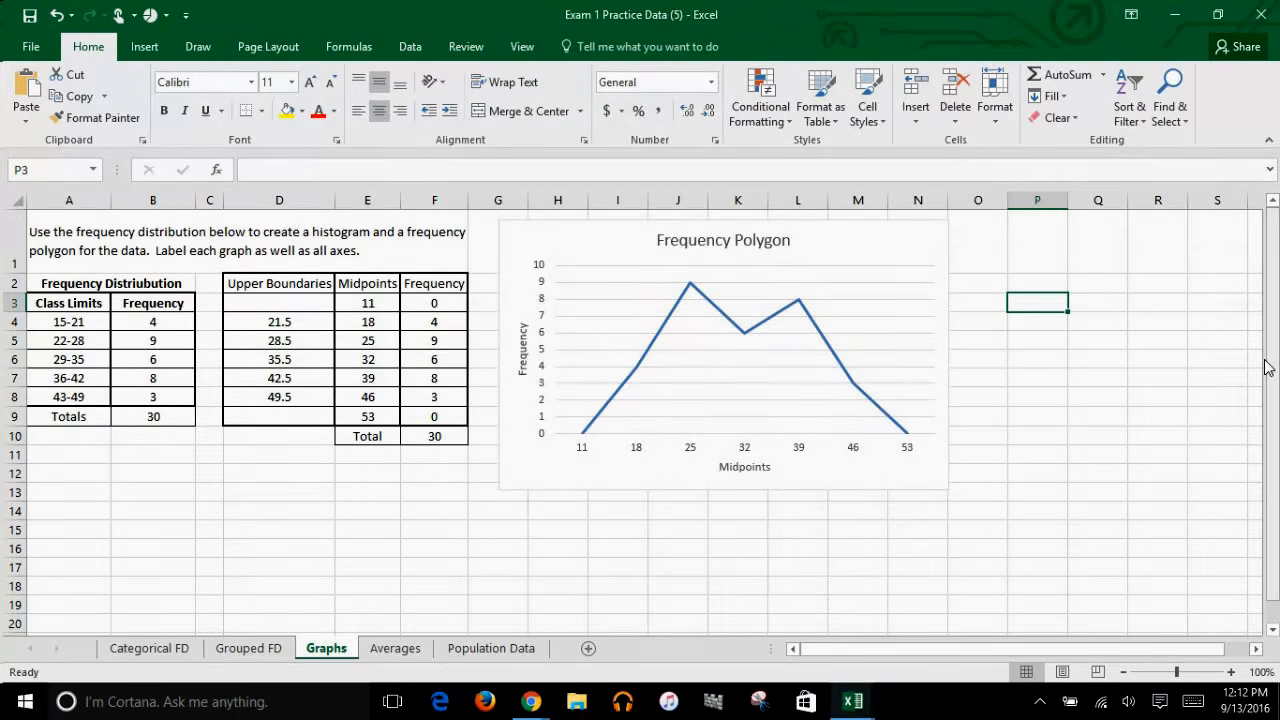